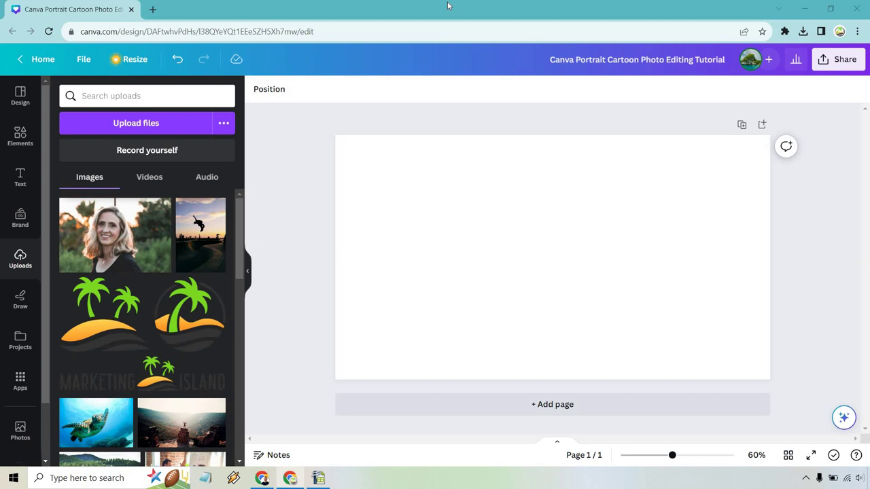
Drag the woman's portrait photo from Uploads onto the centre of the blank page.
{"action": "left_click_drag", "start_coordinate": [116, 204], "coordinate": [597, 253]}
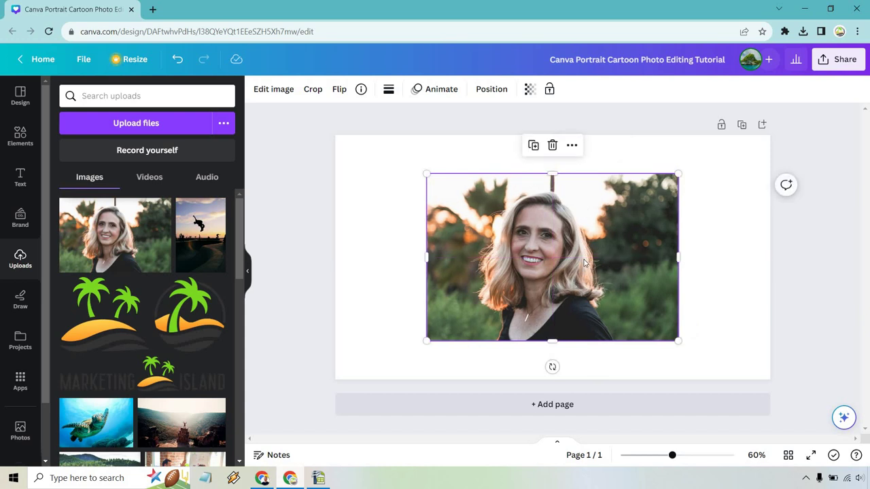
Open Edit image for the portrait and scroll down to the Prisma filter styles.
{"action": "left_click", "coordinate": [276, 92]}
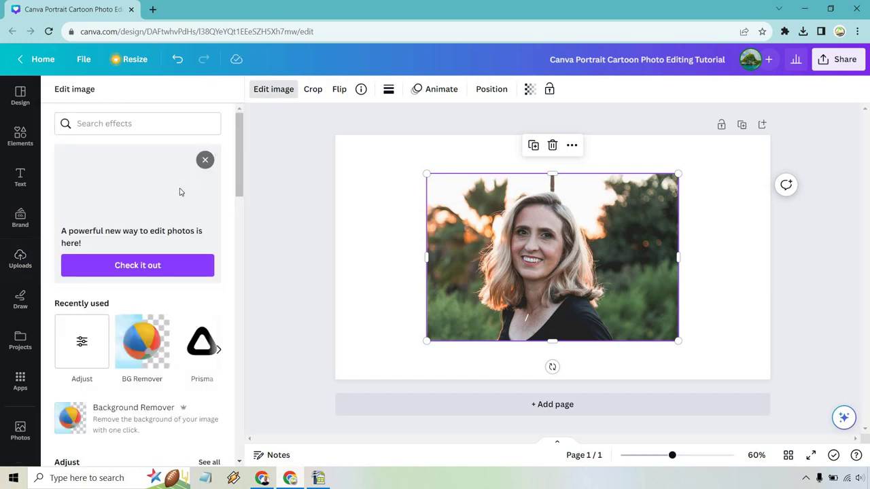
{"action": "scroll", "coordinate": [178, 195], "scroll_direction": "down", "scroll_amount": 5}
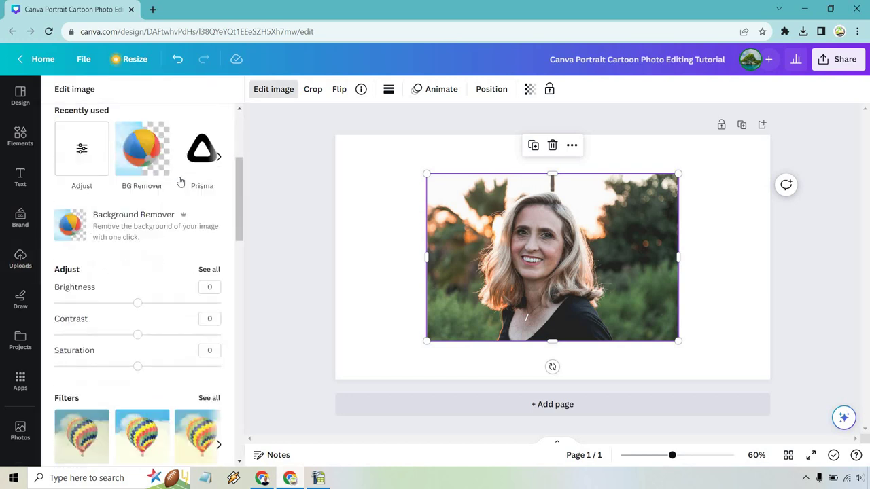
{"action": "scroll", "coordinate": [178, 166], "scroll_direction": "down", "scroll_amount": 5}
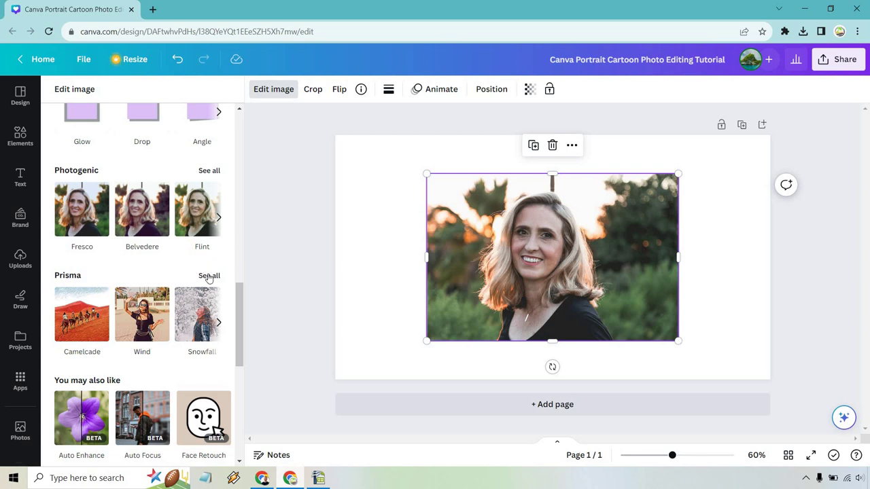
Preview Camelcade, Wind, Snowfall, Passion Fruit, Storm, Kick scooter and Lizard, then settle on Wind.
{"action": "left_click", "coordinate": [209, 276]}
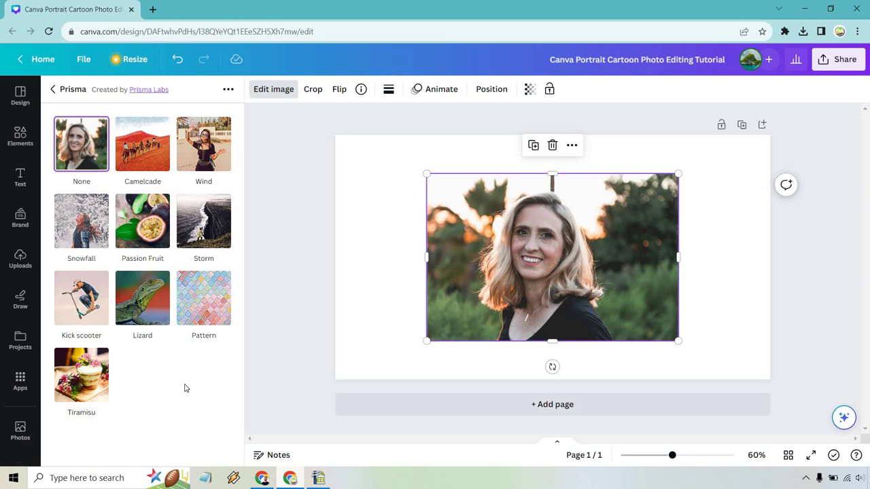
{"action": "left_click", "coordinate": [162, 158]}
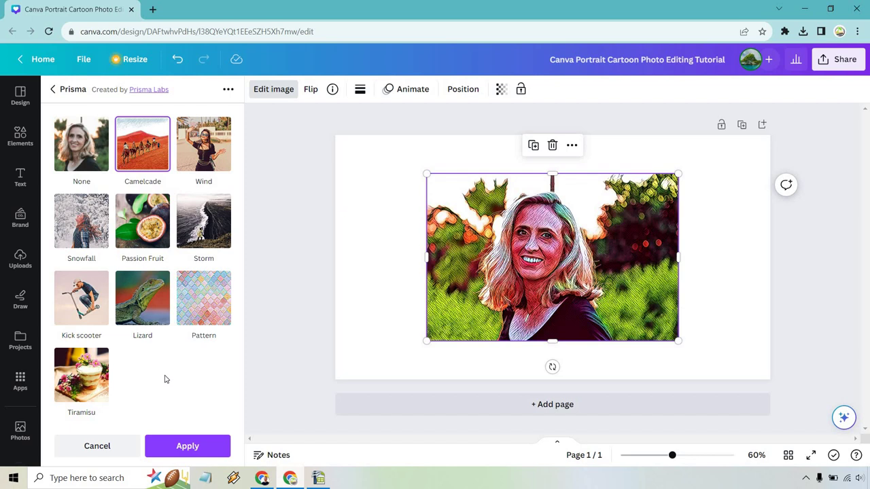
{"action": "left_click", "coordinate": [210, 144]}
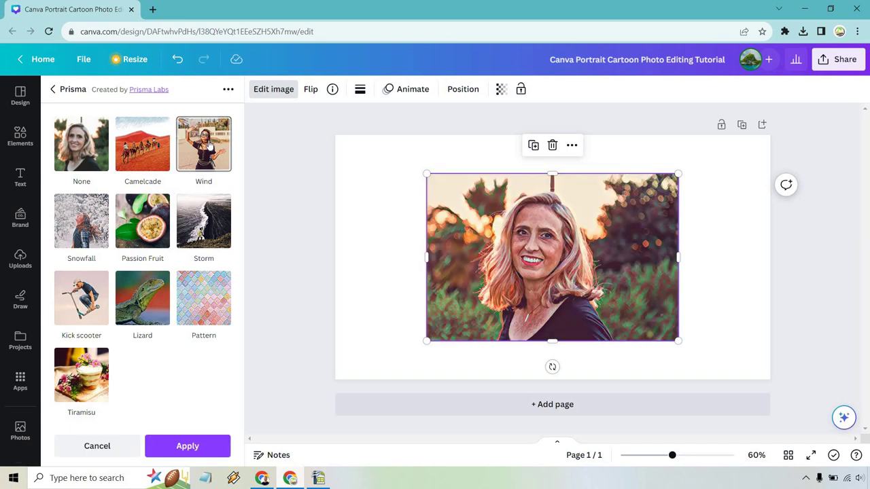
{"action": "left_click", "coordinate": [86, 236]}
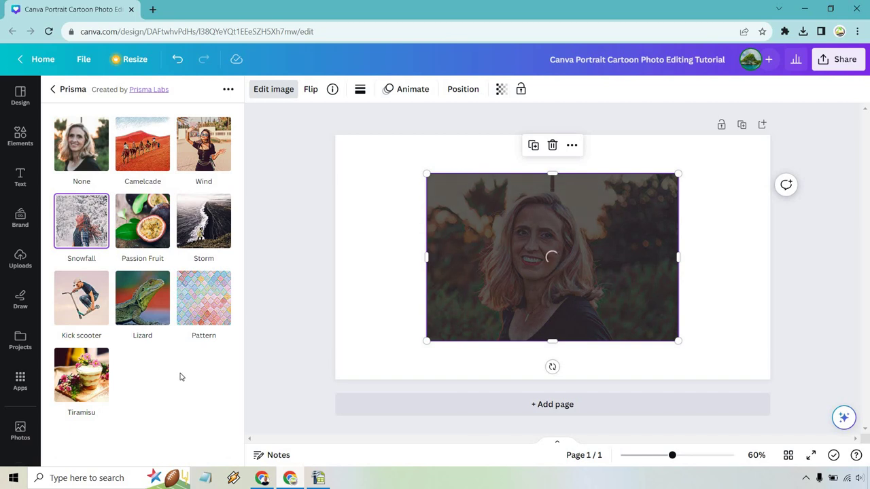
{"action": "left_click", "coordinate": [145, 233]}
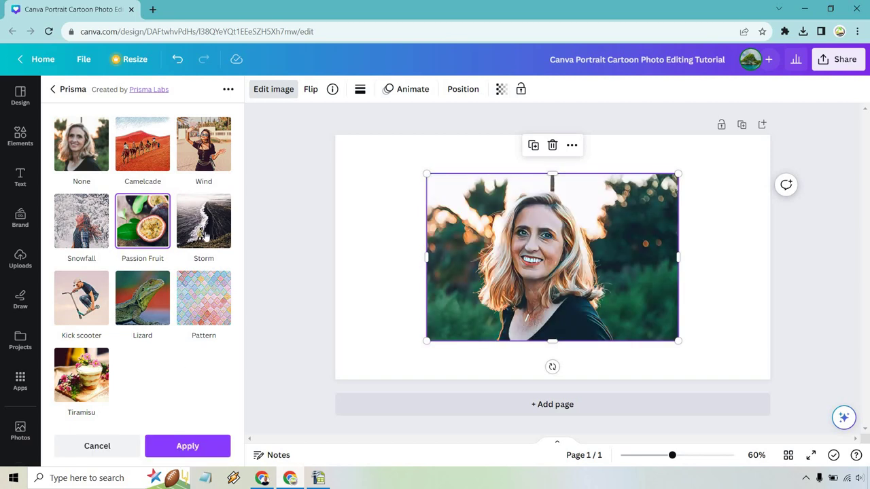
{"action": "left_click", "coordinate": [204, 224]}
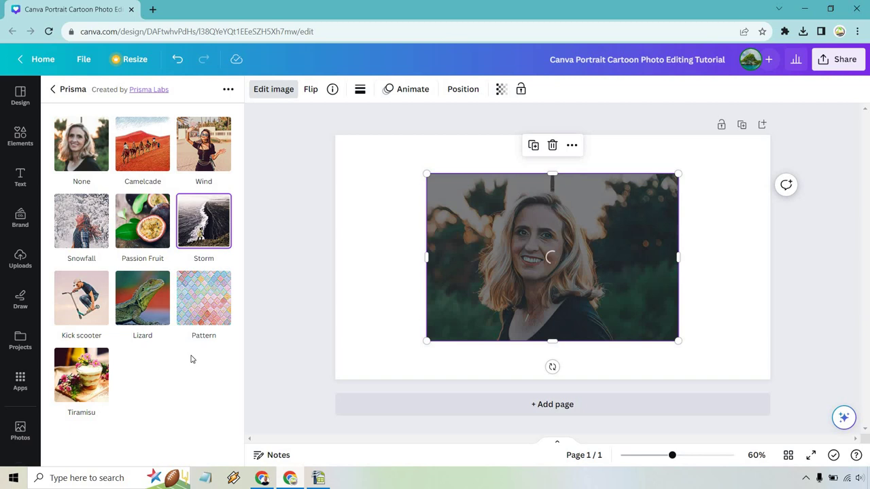
{"action": "left_click", "coordinate": [97, 288]}
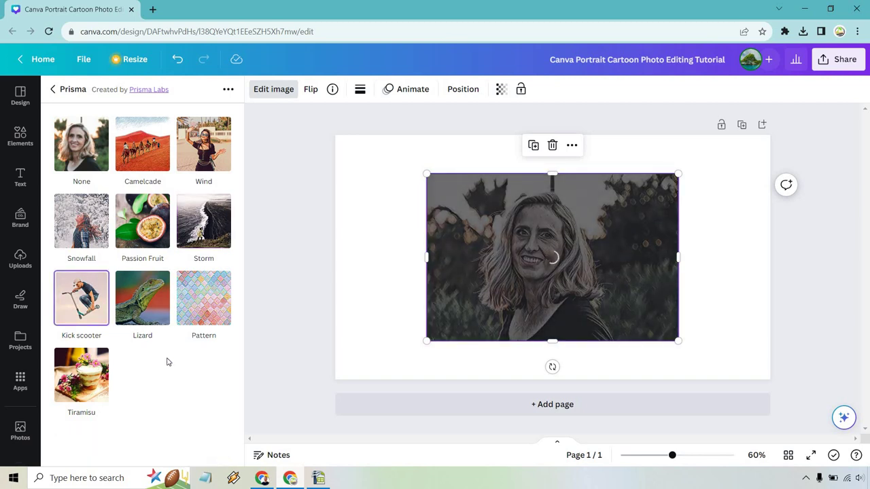
{"action": "left_click", "coordinate": [148, 287]}
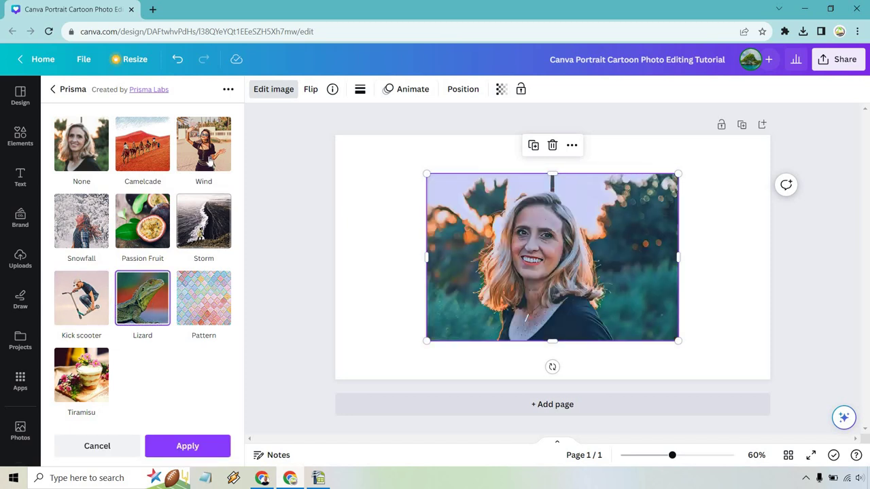
{"action": "left_click", "coordinate": [190, 171]}
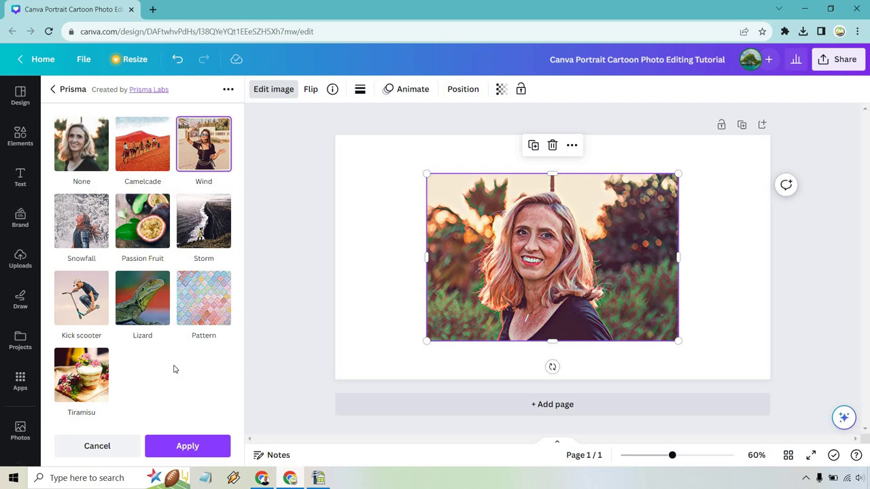
Apply the Wind style, then cut out the woman with Background Remover.
{"action": "left_click", "coordinate": [195, 447]}
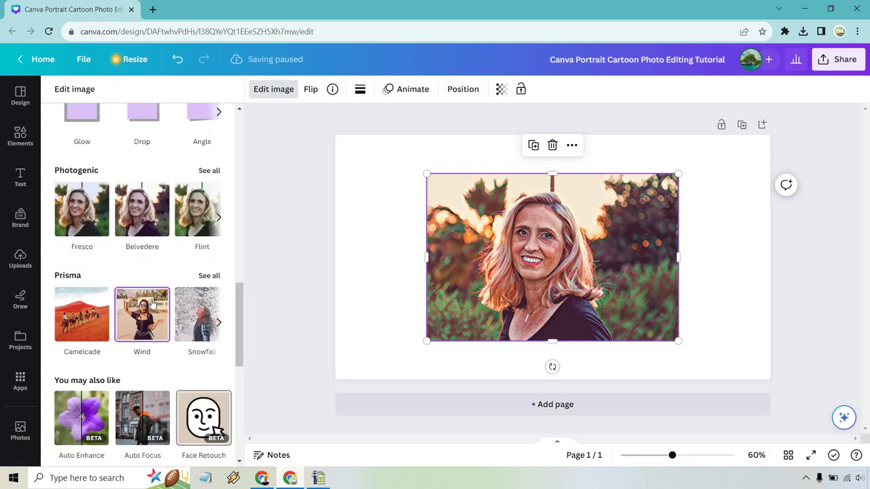
{"action": "scroll", "coordinate": [154, 304], "scroll_direction": "up", "scroll_amount": 10}
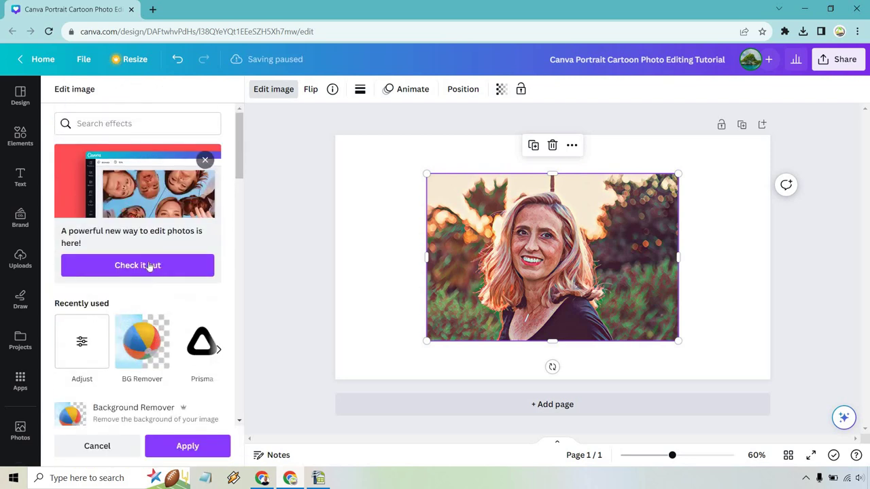
{"action": "scroll", "coordinate": [151, 231], "scroll_direction": "down", "scroll_amount": 2}
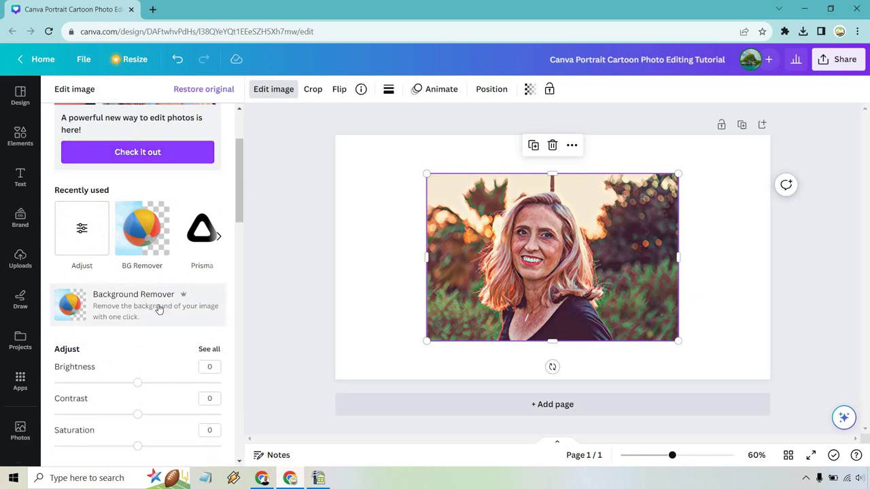
{"action": "left_click", "coordinate": [159, 309]}
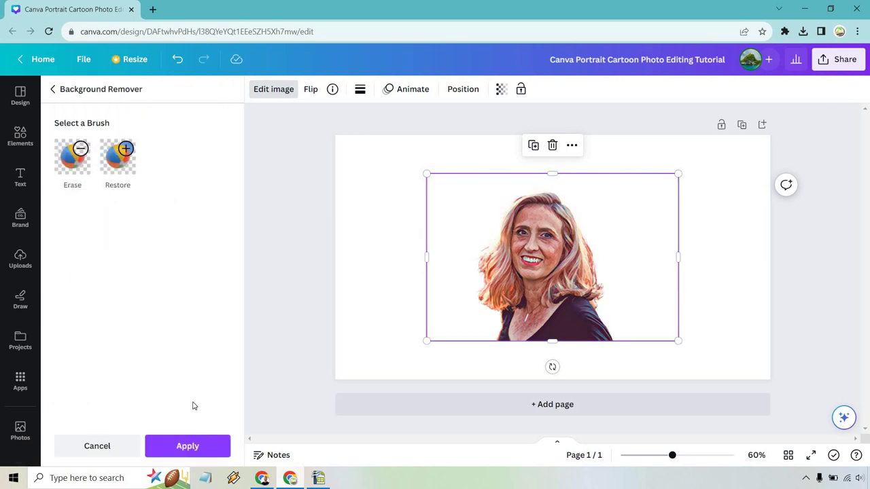
{"action": "left_click", "coordinate": [200, 450]}
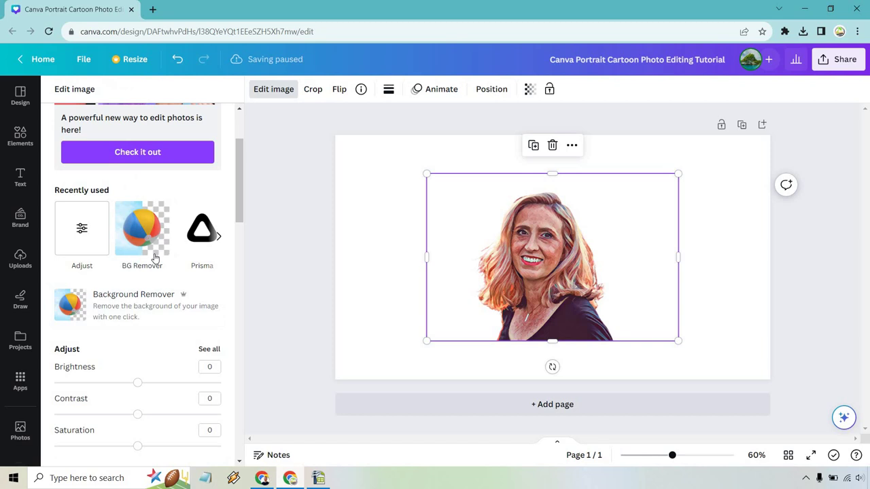
Give the page a mint-green-to-blue gradient background behind the cut-out portrait.
{"action": "left_click", "coordinate": [352, 198]}
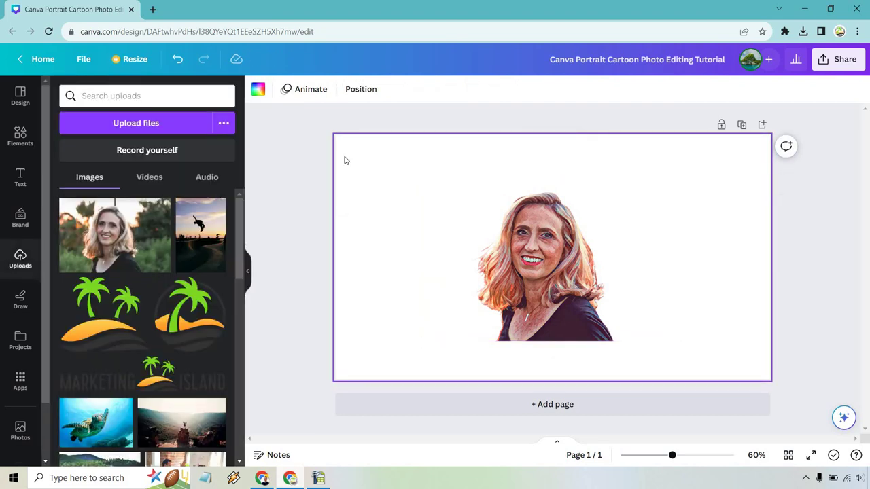
{"action": "left_click", "coordinate": [537, 261]}
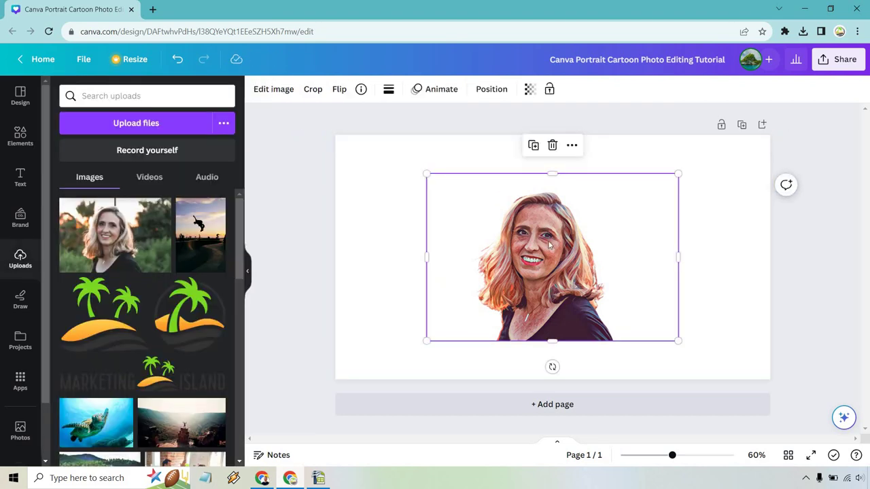
{"action": "left_click", "coordinate": [369, 177]}
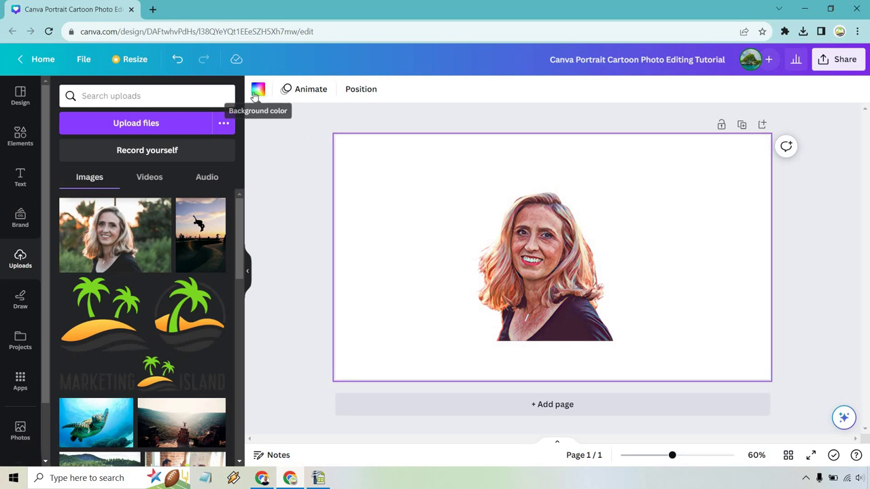
{"action": "left_click", "coordinate": [257, 92]}
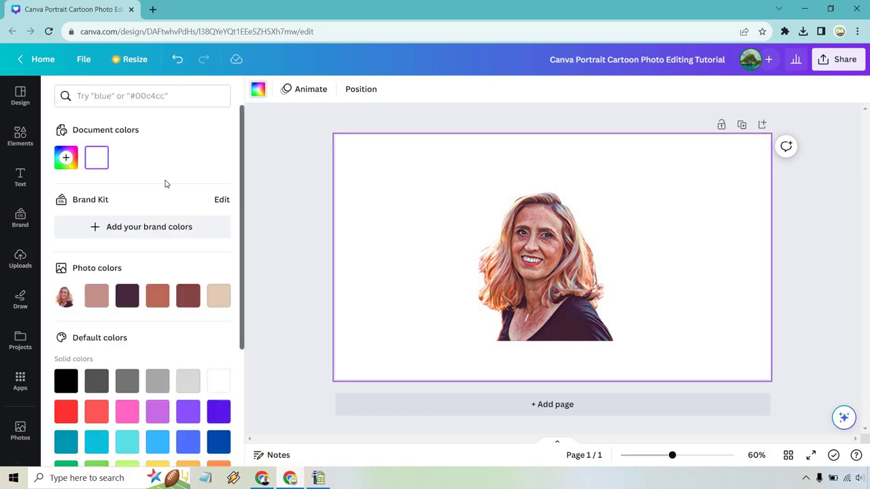
{"action": "scroll", "coordinate": [165, 184], "scroll_direction": "down", "scroll_amount": 3}
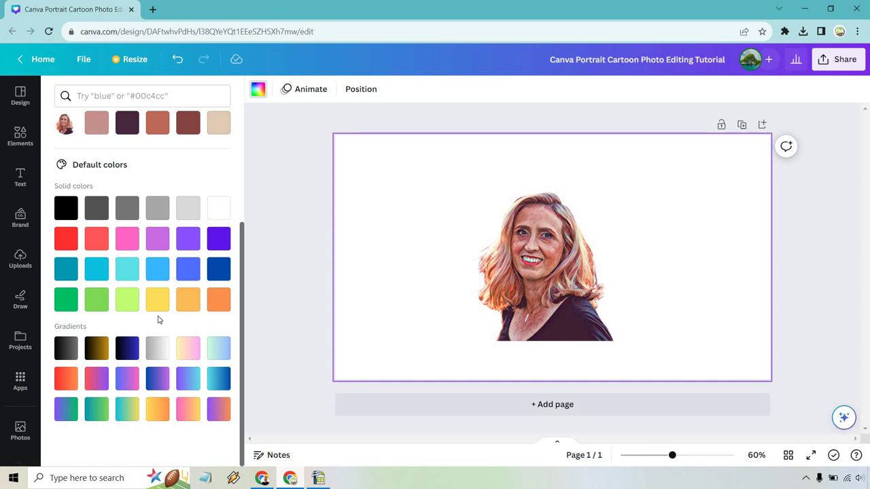
{"action": "left_click", "coordinate": [215, 350]}
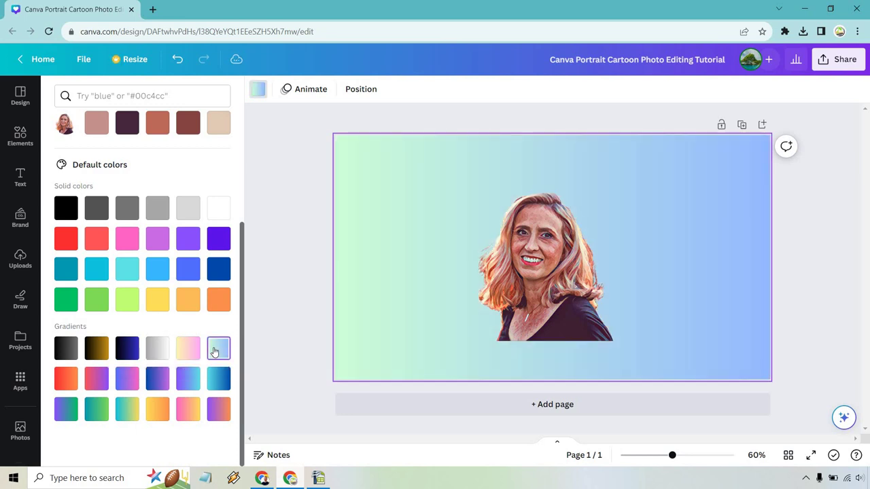
{"action": "left_click", "coordinate": [559, 236]}
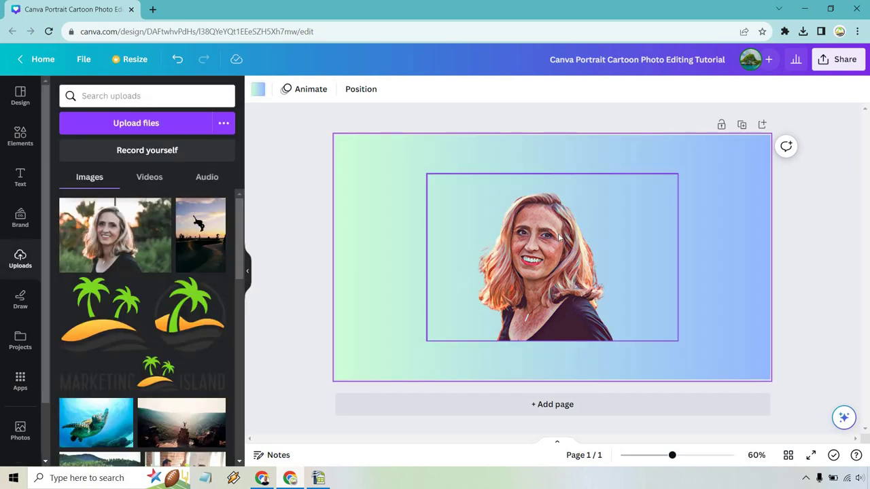
Move the portrait down to the bottom edge and bring up PNG 1,280 × 720 px download settings.
{"action": "left_click_drag", "start_coordinate": [553, 238], "coordinate": [552, 272]}
{"action": "left_click", "coordinate": [819, 279]}
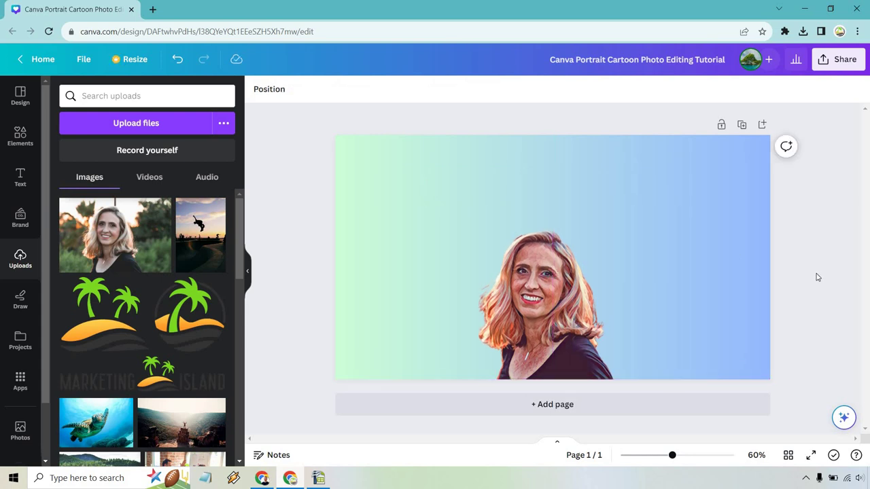
{"action": "left_click", "coordinate": [830, 64]}
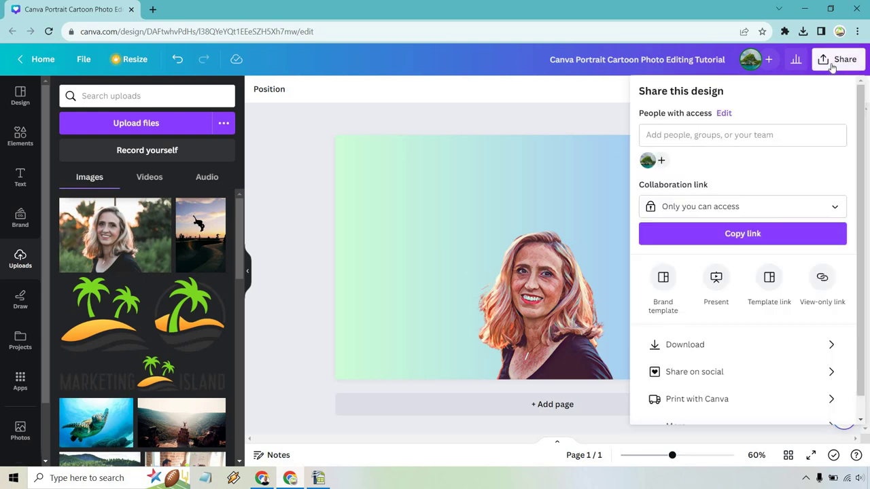
{"action": "left_click", "coordinate": [727, 342]}
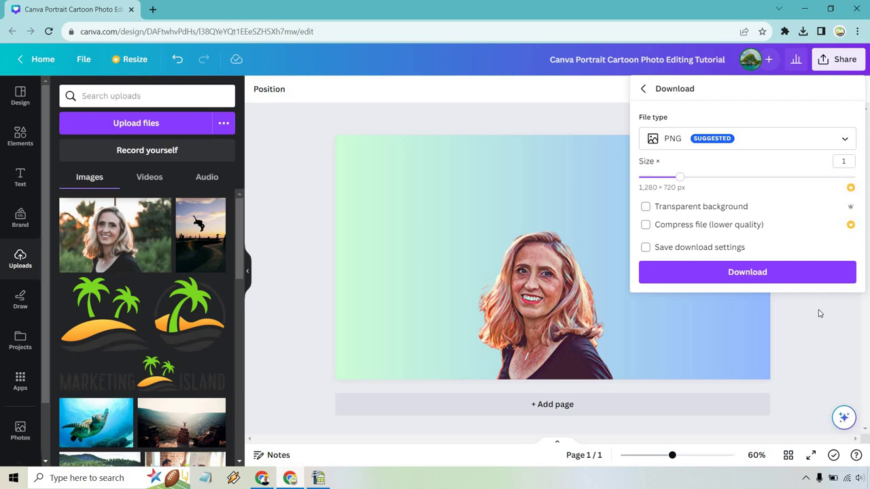
Enlarge the cartoon portrait slightly and nudge it a little left.
{"action": "left_click", "coordinate": [424, 284]}
{"action": "left_click", "coordinate": [522, 281]}
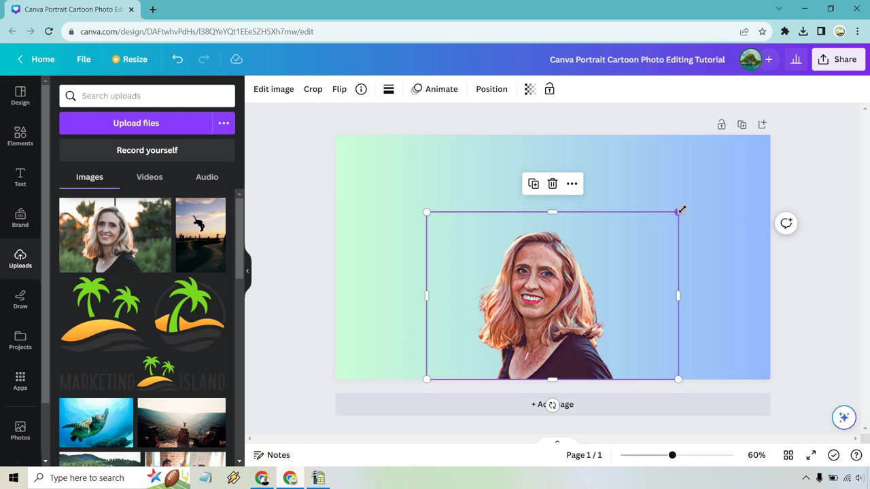
{"action": "left_click_drag", "start_coordinate": [682, 209], "coordinate": [702, 198]}
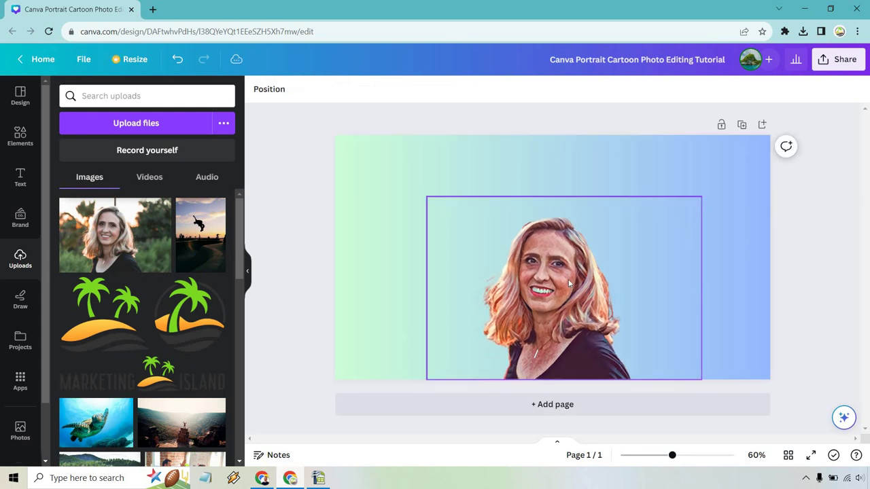
{"action": "left_click_drag", "start_coordinate": [560, 279], "coordinate": [557, 279]}
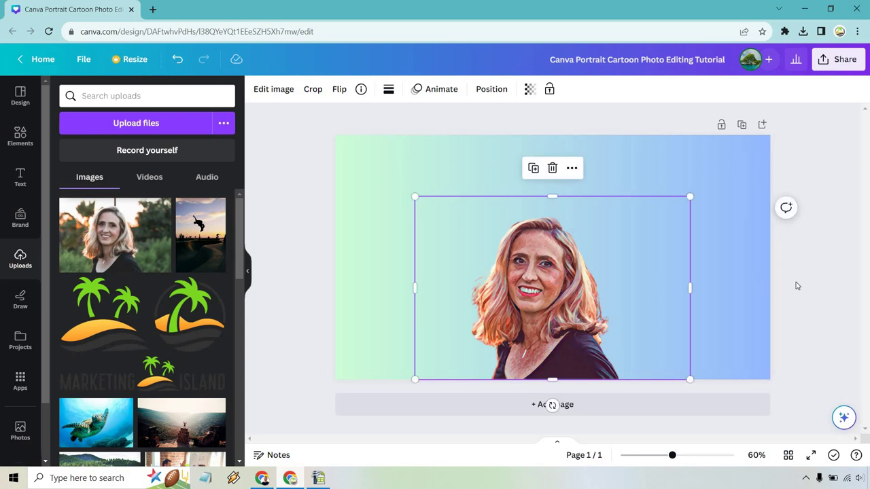
{"action": "left_click", "coordinate": [818, 263]}
Download the design as a PNG so it appears in Uploads.
{"action": "left_click", "coordinate": [828, 62]}
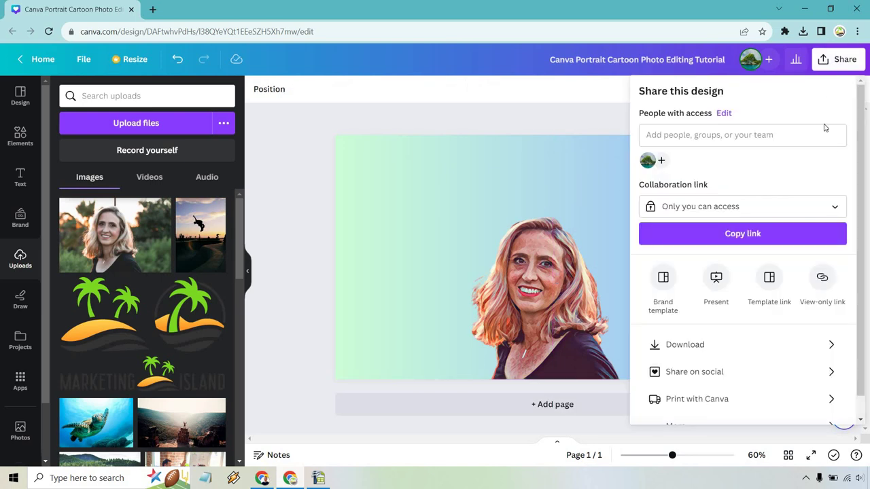
{"action": "left_click", "coordinate": [768, 341]}
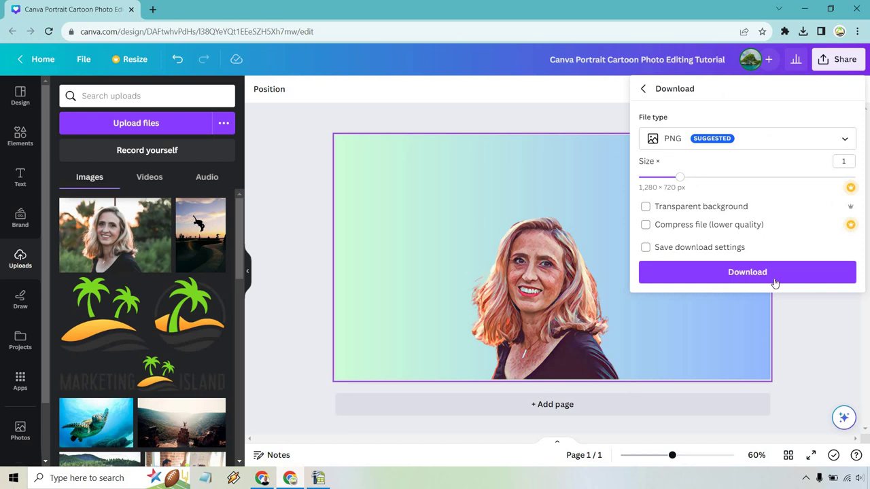
{"action": "left_click", "coordinate": [785, 272]}
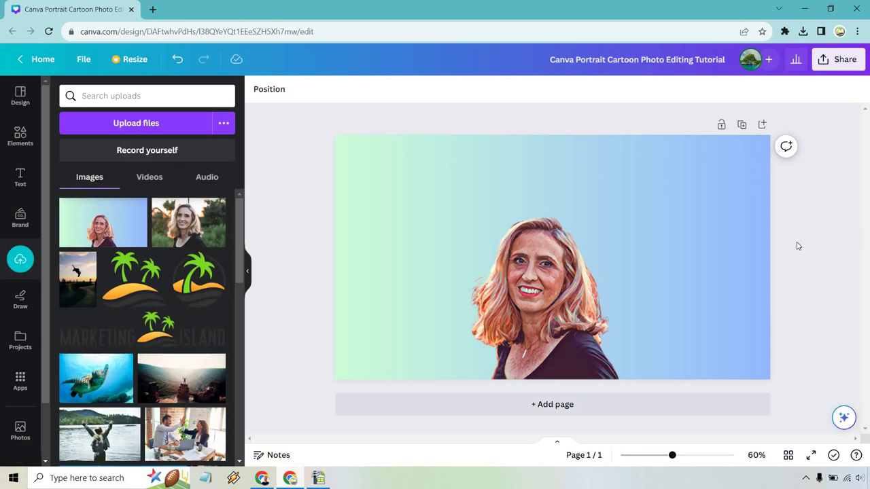
Delete the gradient background and the cartoon portrait, leaving a plain white page.
{"action": "left_click", "coordinate": [717, 236]}
{"action": "key", "text": "Delete"}
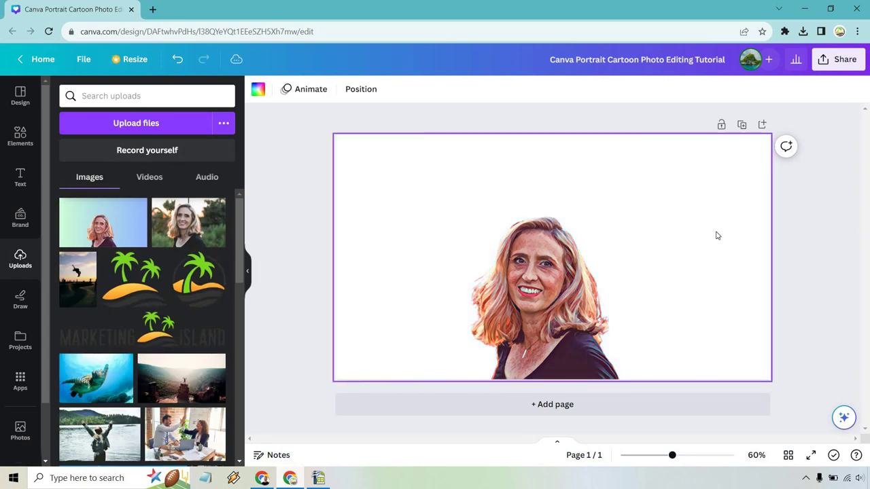
{"action": "left_click", "coordinate": [554, 340]}
{"action": "key", "text": "Delete"}
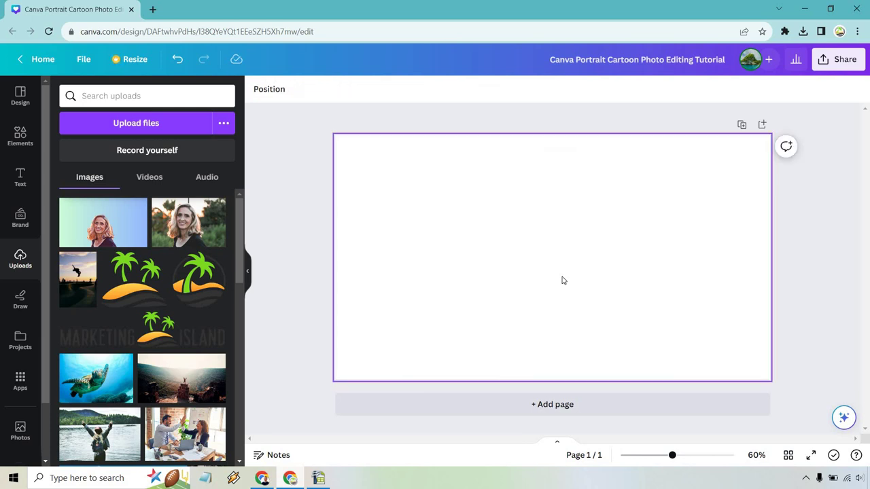
Search Elements for 'frames' and place a circle frame on the page.
{"action": "left_click", "coordinate": [26, 141]}
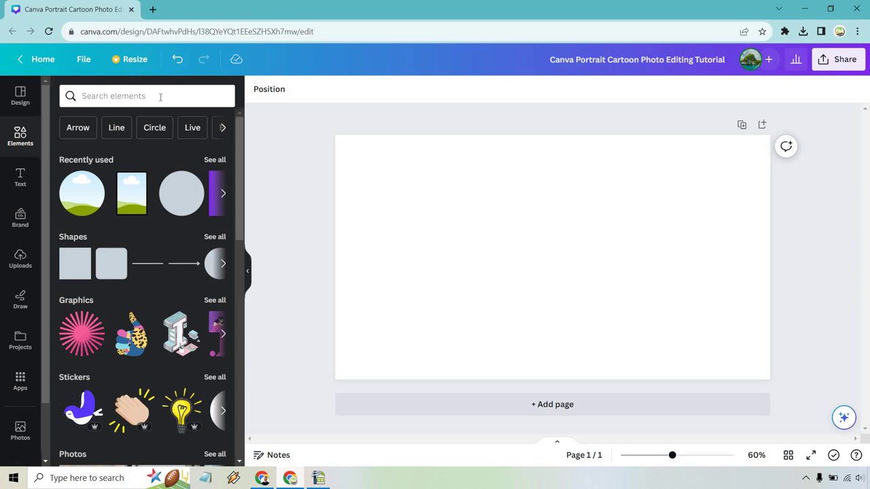
{"action": "left_click", "coordinate": [160, 95]}
{"action": "type", "text": "fra"}
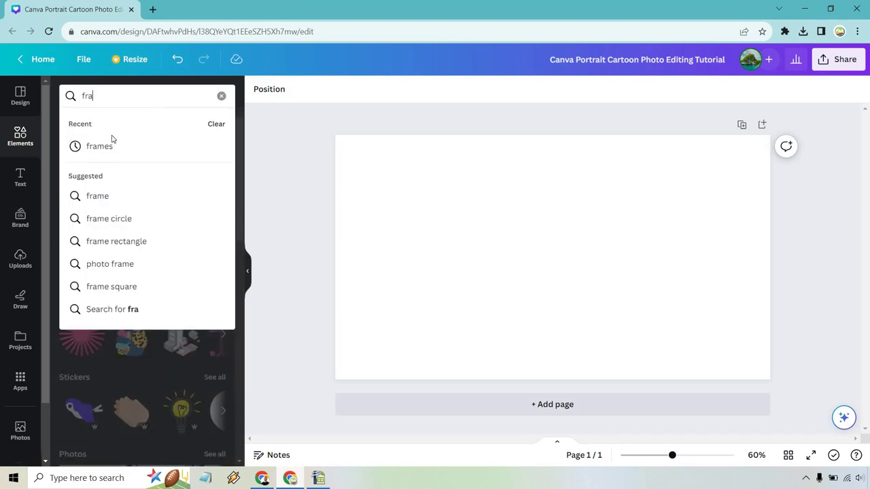
{"action": "left_click", "coordinate": [107, 145]}
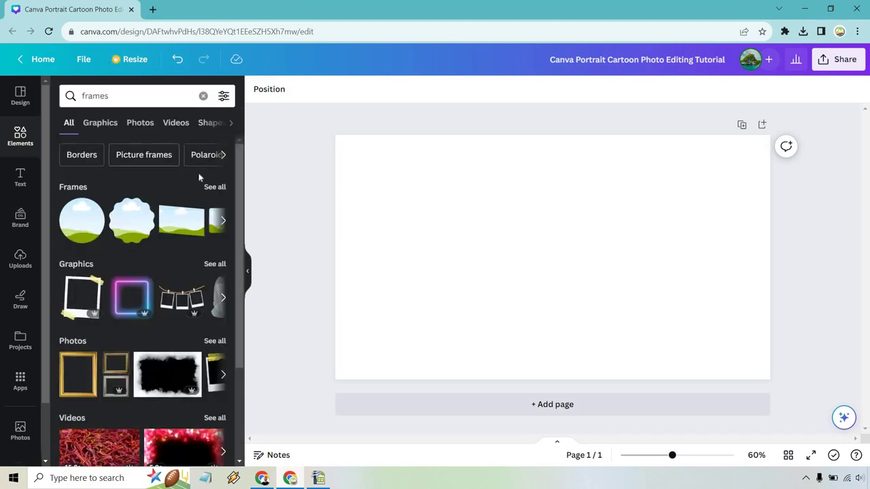
{"action": "left_click", "coordinate": [215, 186]}
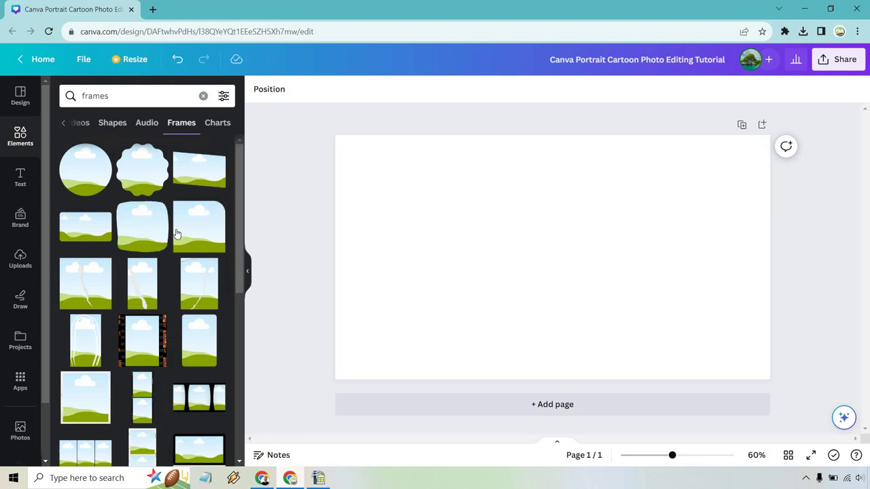
{"action": "left_click_drag", "start_coordinate": [102, 153], "coordinate": [376, 195]}
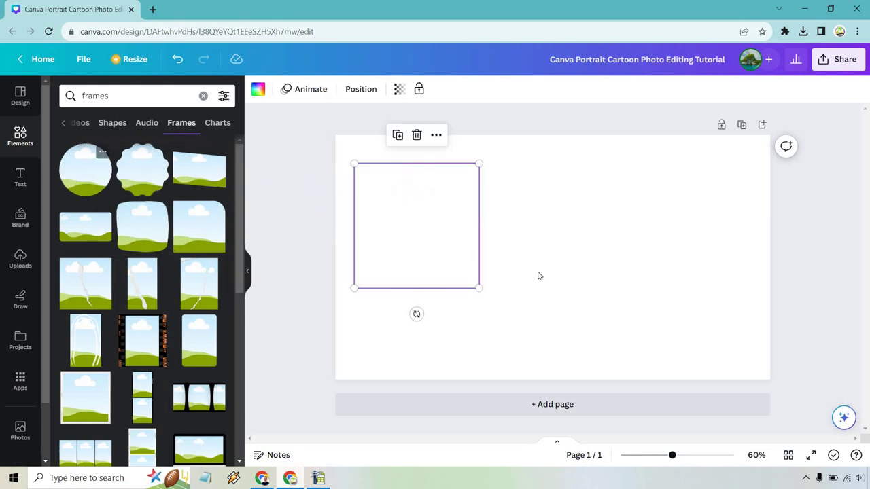
Drop the downloaded gradient cartoon portrait from Uploads into the circle frame.
{"action": "left_click", "coordinate": [21, 259]}
{"action": "left_click_drag", "start_coordinate": [100, 226], "coordinate": [578, 231]}
{"action": "left_click", "coordinate": [703, 177]}
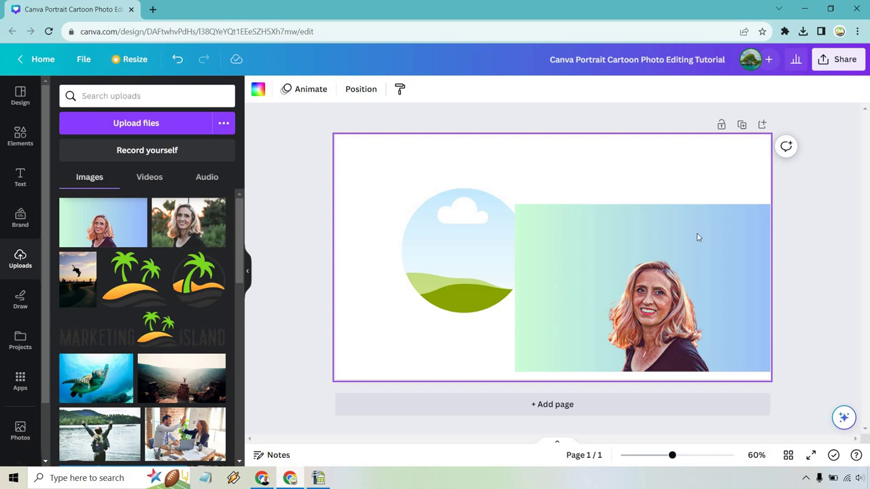
{"action": "left_click_drag", "start_coordinate": [605, 268], "coordinate": [488, 252]}
{"action": "left_click", "coordinate": [625, 261]}
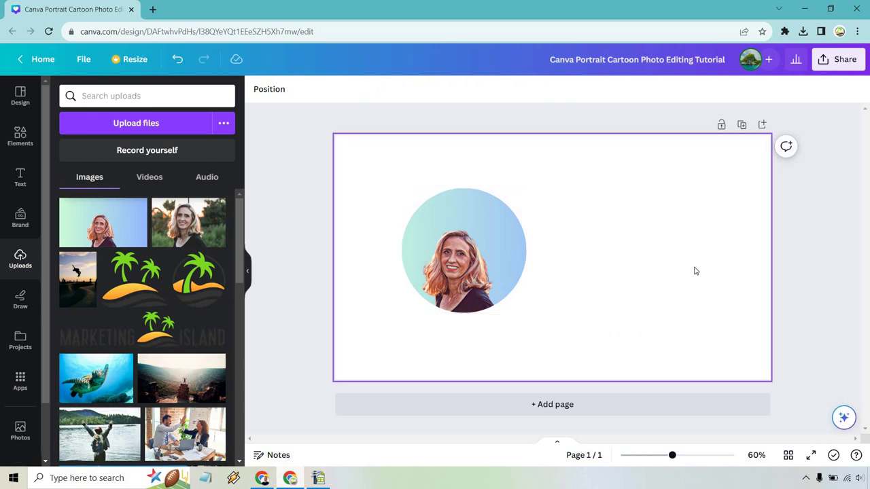
{"action": "left_click", "coordinate": [481, 254]}
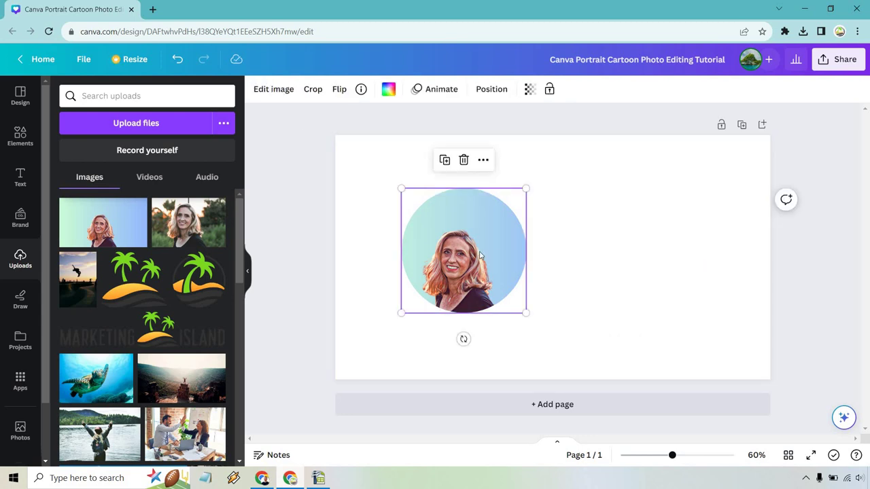
In Crop mode, resize and shift the portrait until her face is centred in the circle.
{"action": "left_click", "coordinate": [311, 89]}
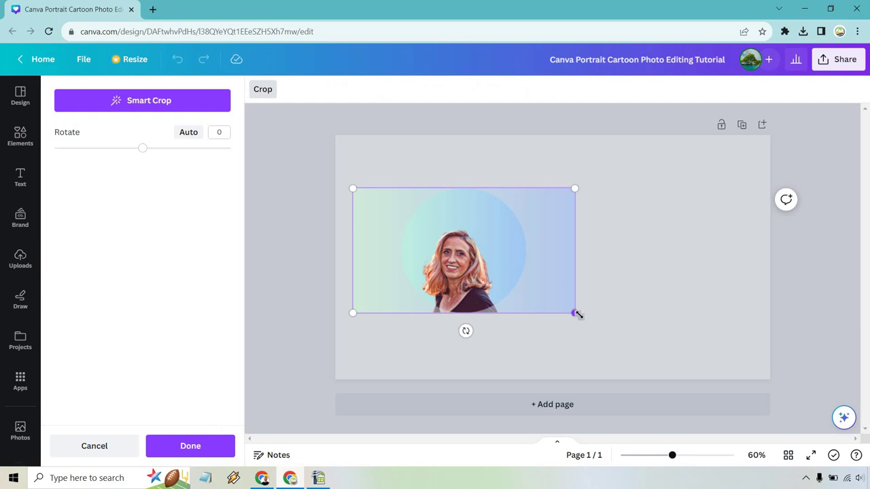
{"action": "left_click_drag", "start_coordinate": [578, 315], "coordinate": [623, 340]}
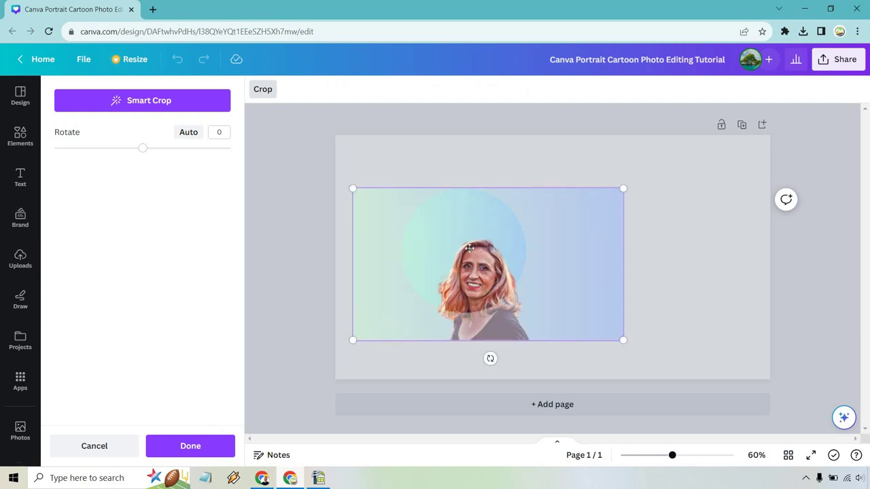
{"action": "left_click_drag", "start_coordinate": [469, 248], "coordinate": [455, 223]}
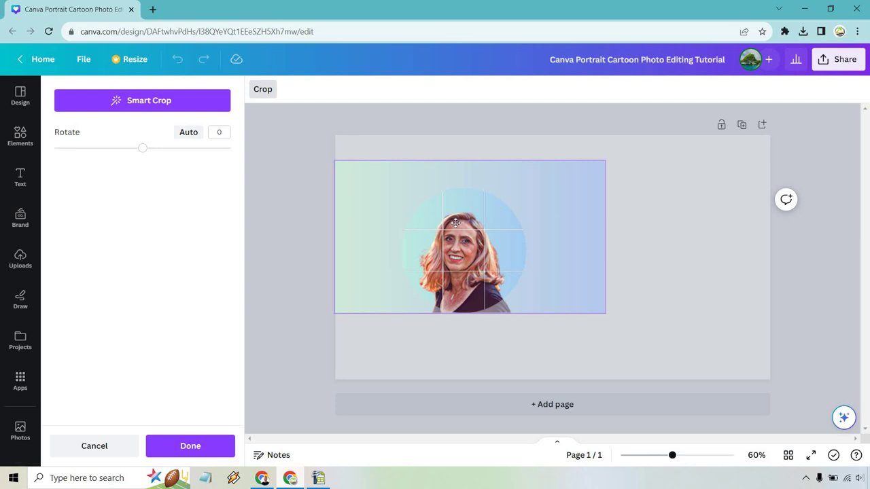
{"action": "left_click_drag", "start_coordinate": [603, 161], "coordinate": [484, 217]}
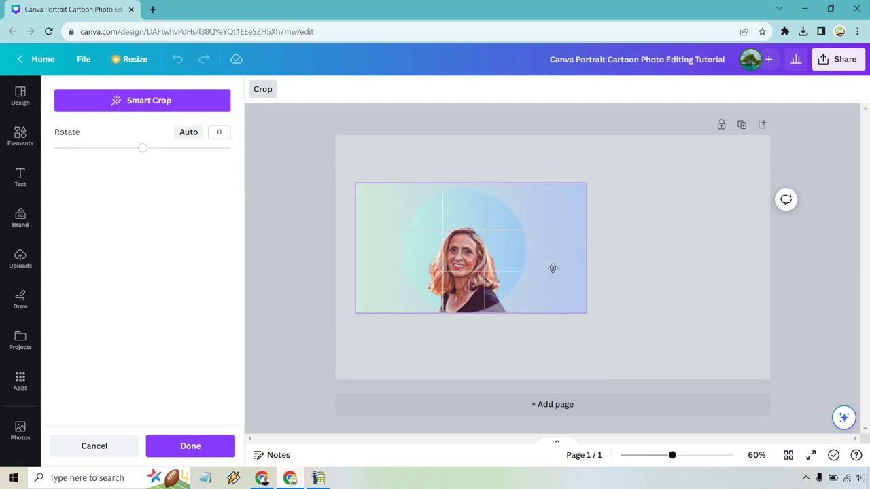
{"action": "left_click_drag", "start_coordinate": [588, 313], "coordinate": [655, 352]}
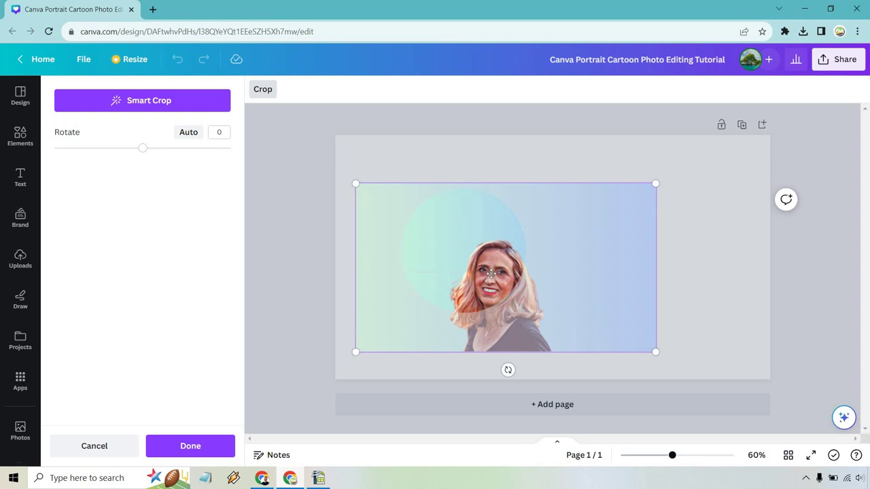
{"action": "left_click_drag", "start_coordinate": [491, 273], "coordinate": [472, 268]}
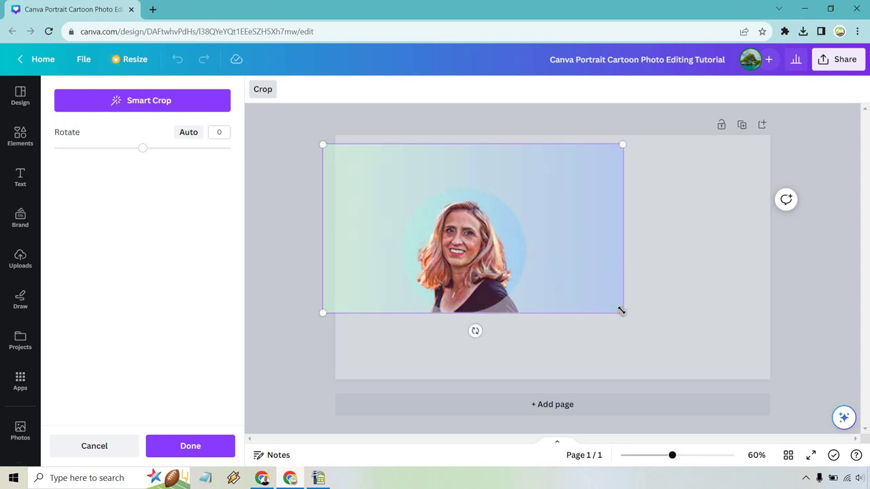
{"action": "left_click_drag", "start_coordinate": [628, 317], "coordinate": [643, 324]}
{"action": "left_click_drag", "start_coordinate": [477, 281], "coordinate": [467, 272]}
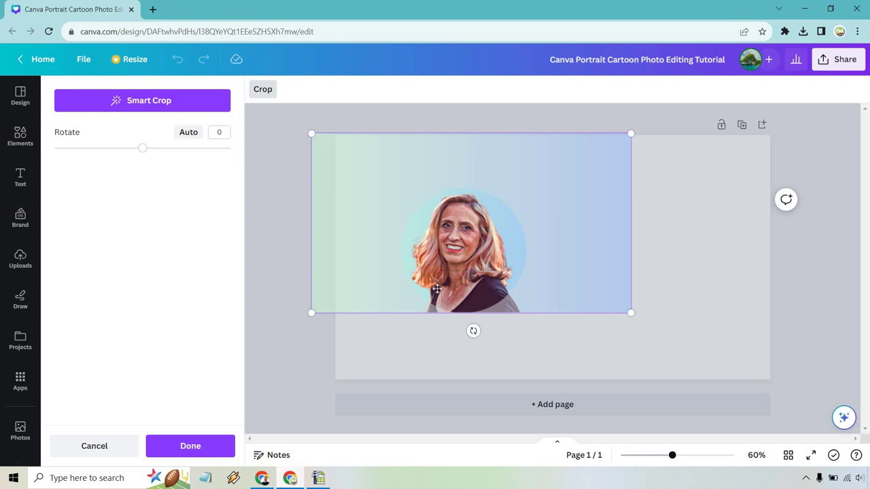
Apply the crop, then drag the circle-framed cartoon portrait onto the white page's centre guides.
{"action": "left_click", "coordinate": [188, 448]}
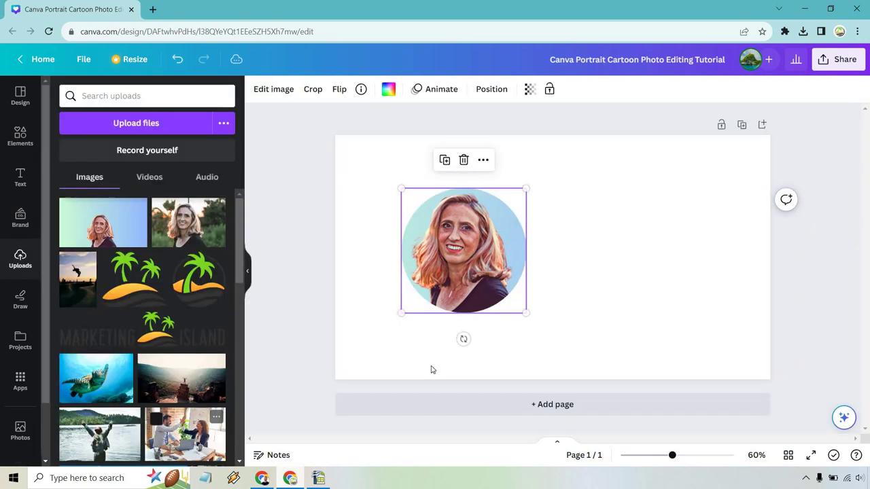
{"action": "left_click", "coordinate": [655, 237]}
{"action": "left_click_drag", "start_coordinate": [465, 237], "coordinate": [560, 244]}
{"action": "left_click", "coordinate": [712, 306]}
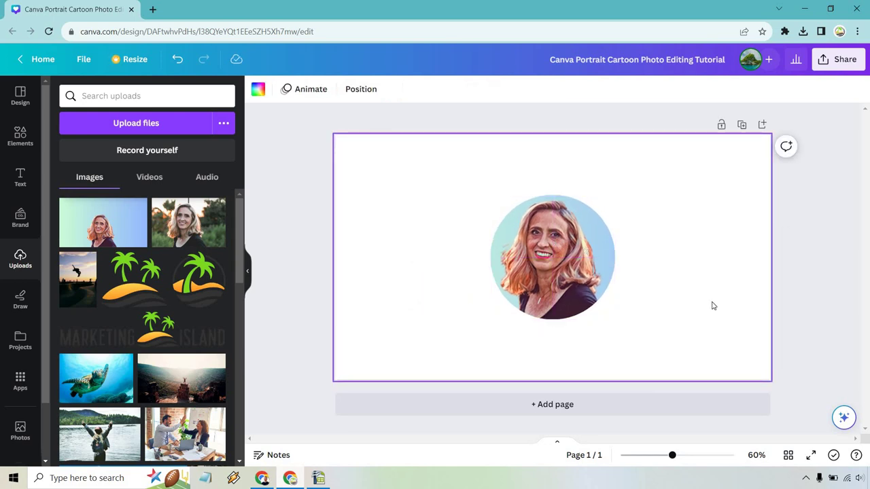
{"action": "left_click", "coordinate": [830, 259]}
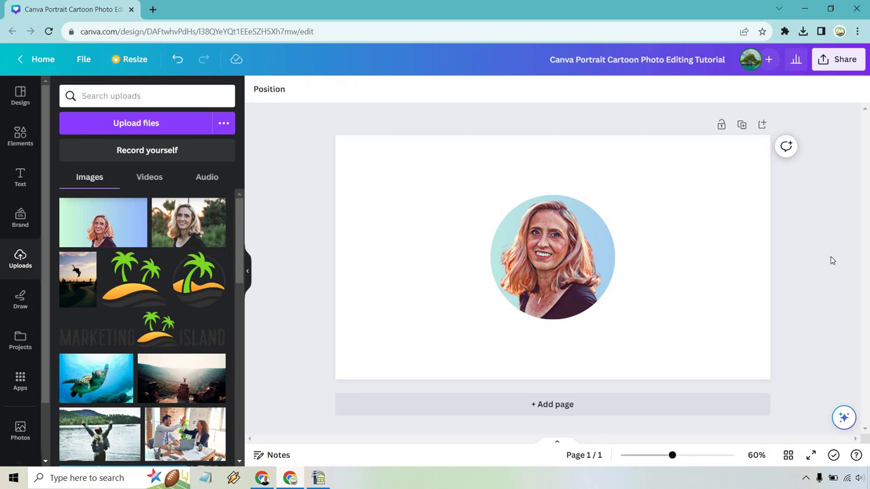